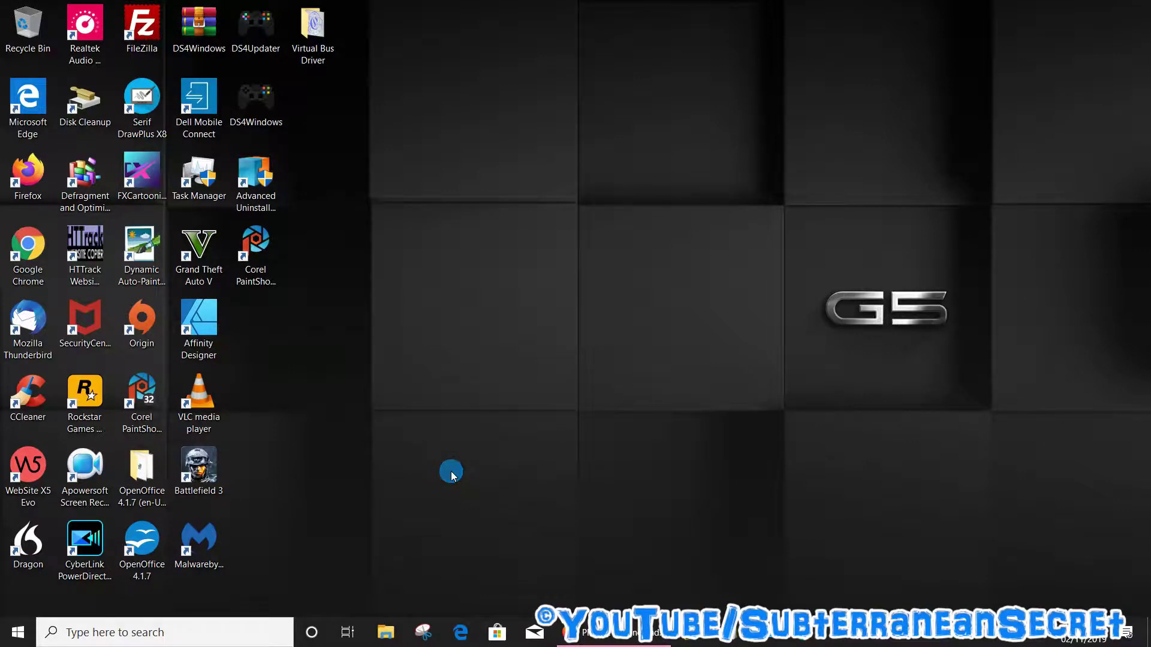
Step: From the Plusnet homepage in Firefox, go to My account > Broadband, phone & TV
left_click(605, 637)
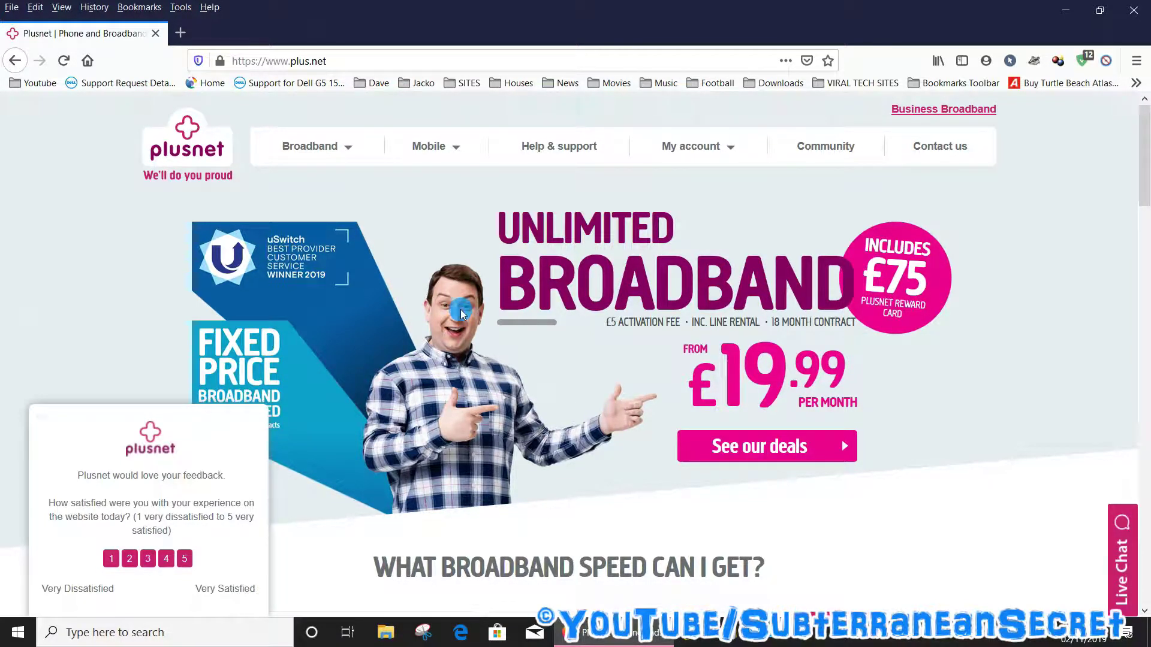
mouse_move(676, 146)
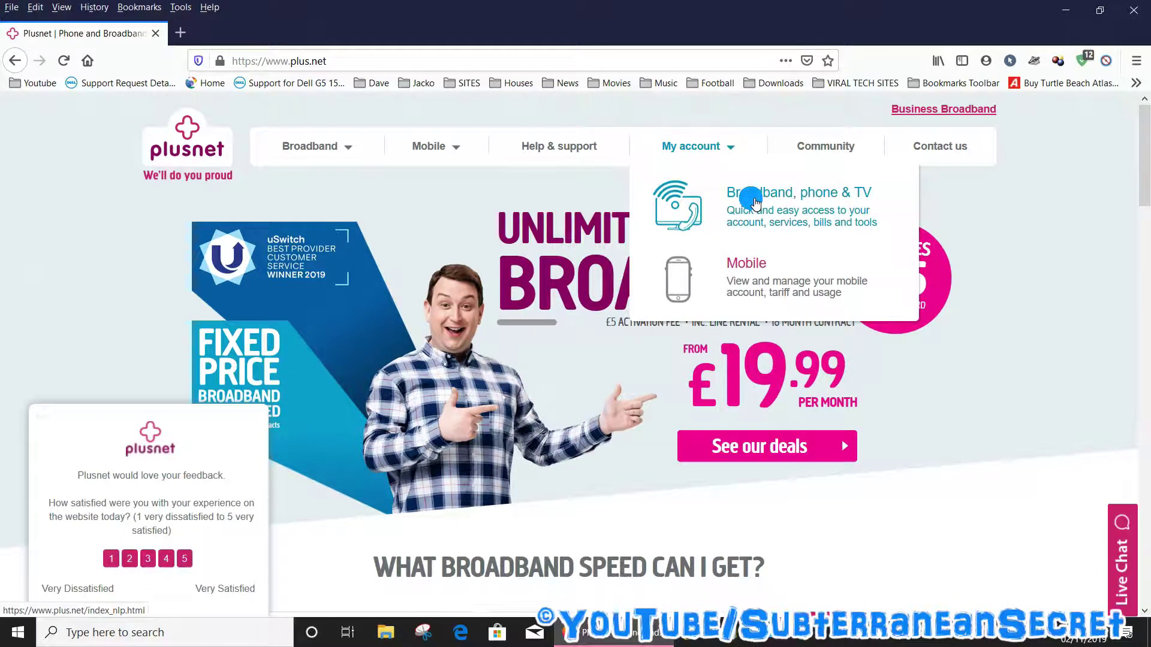
left_click(754, 202)
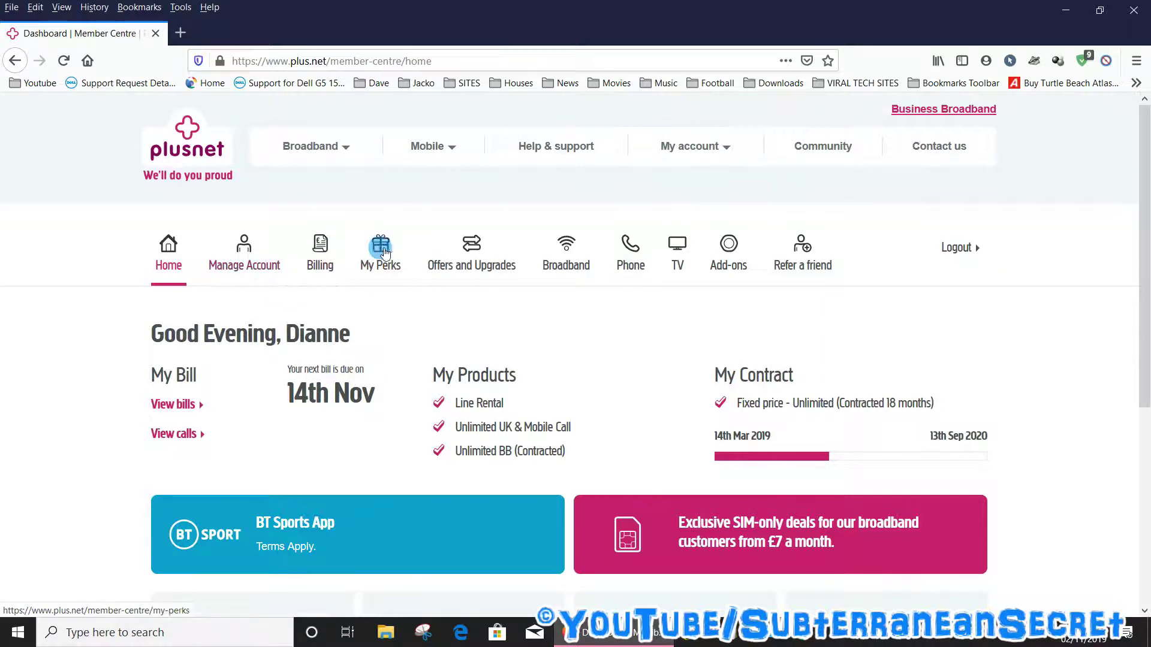
Step: Open Broadband's SafeGuard settings and switch the SafeGuard toggle to ON
left_click(566, 253)
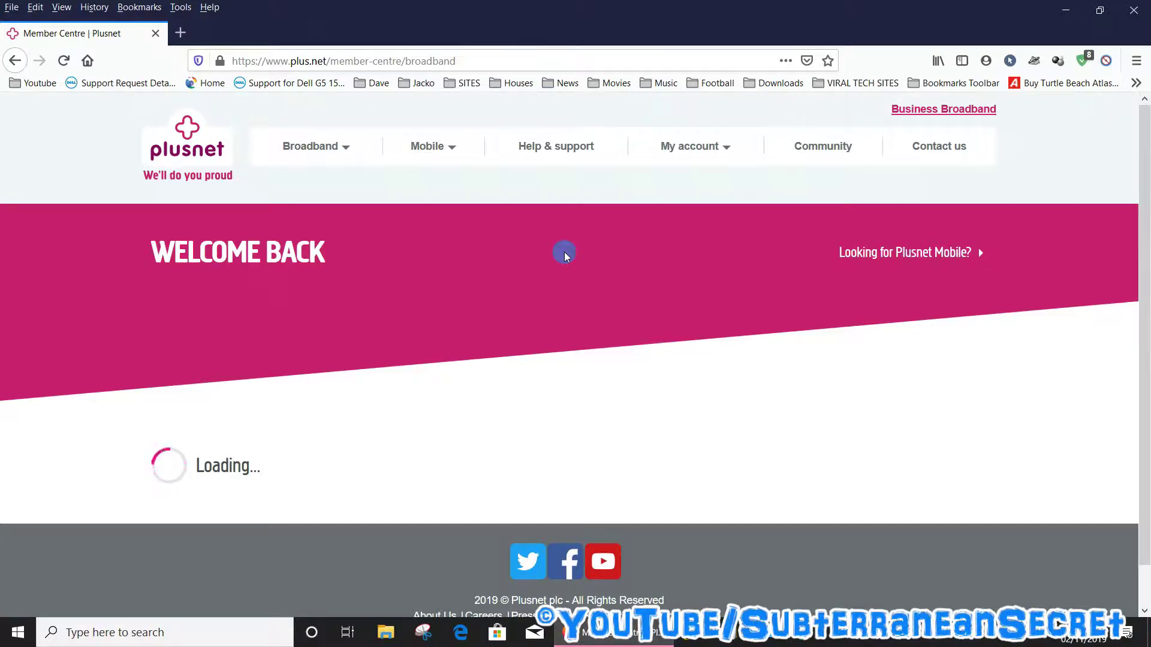
scroll(504, 390, "down", 3)
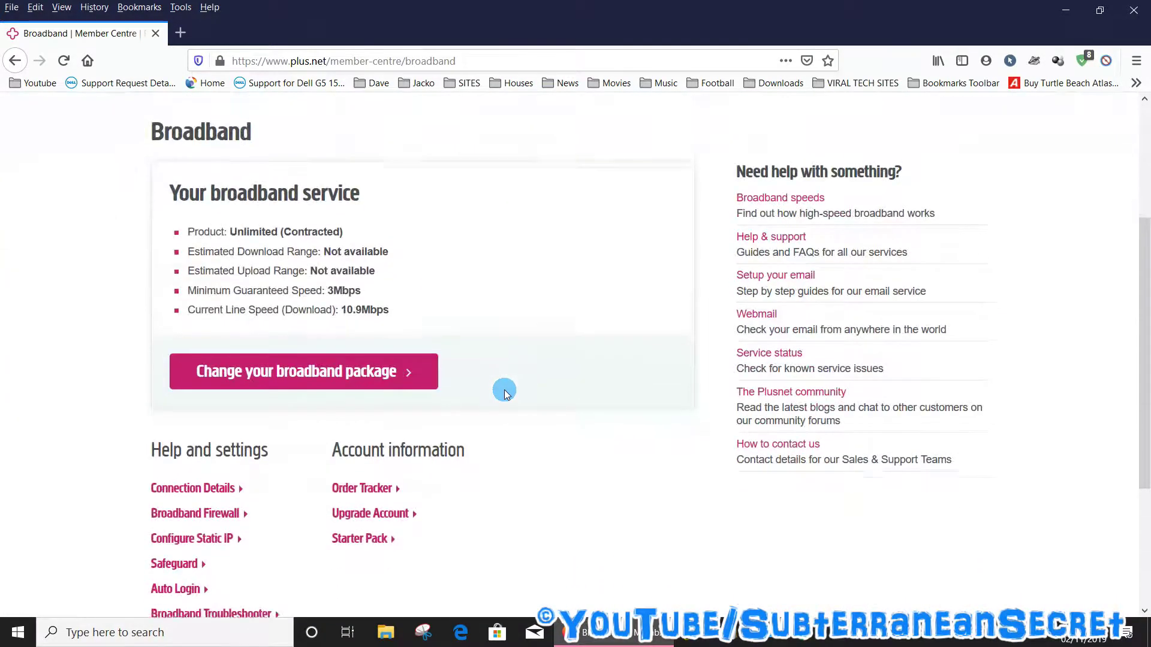
scroll(505, 389, "down", 3)
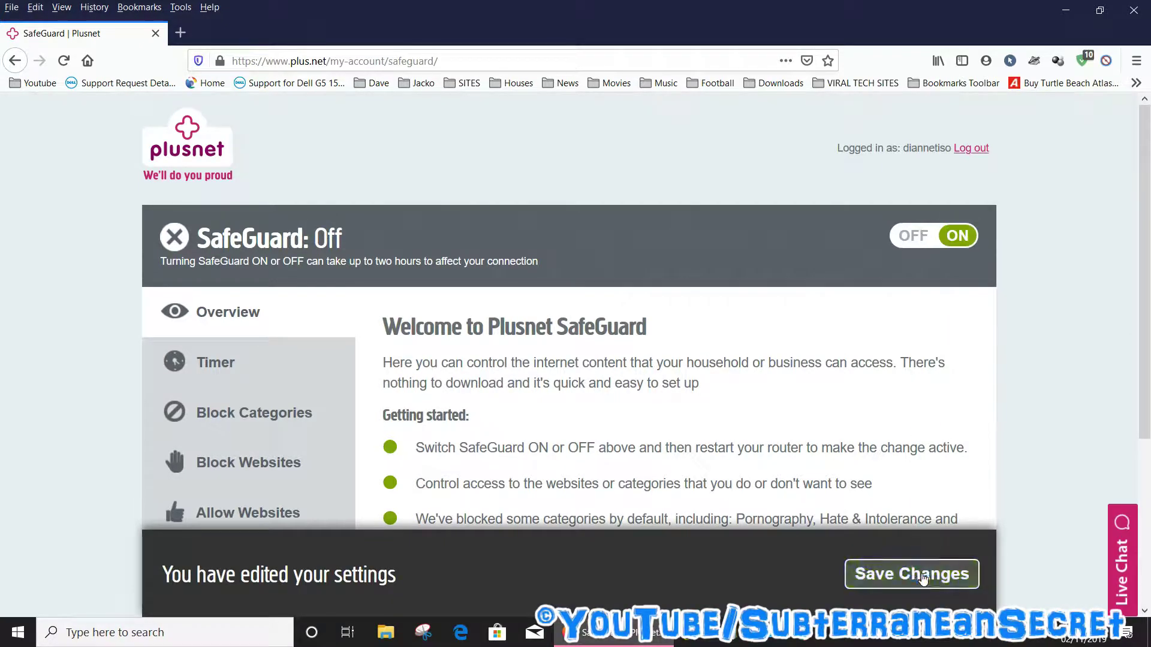
left_click(922, 576)
Step: Save the edited settings so SafeGuard's status reads On
left_click(921, 576)
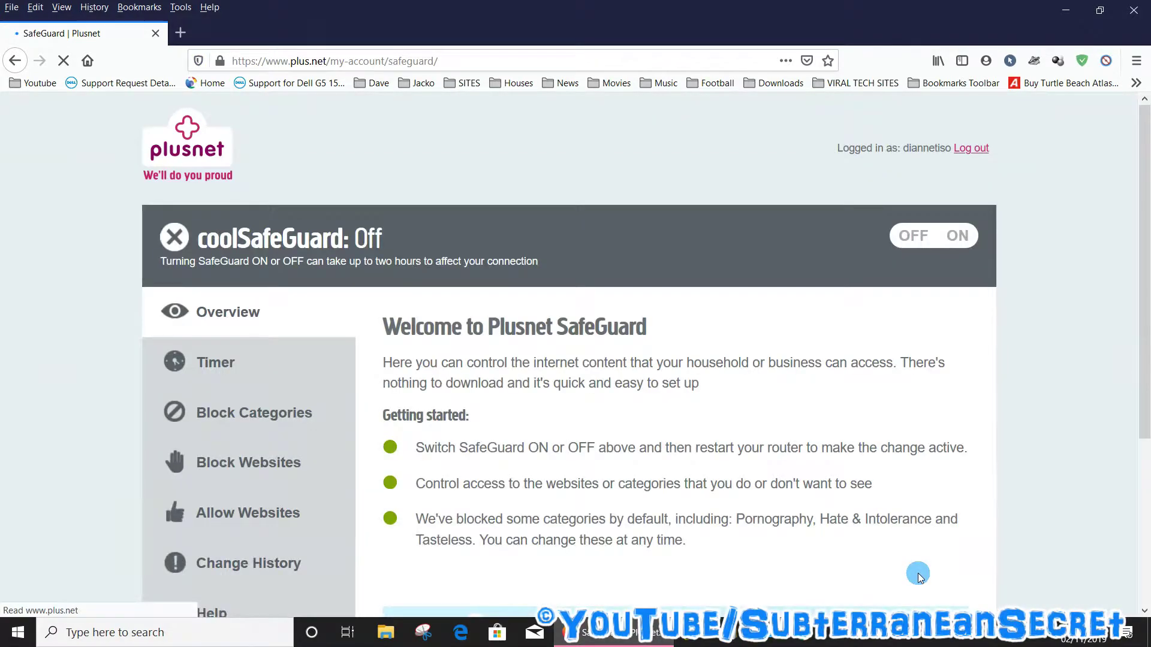
scroll(695, 442, "down", 2)
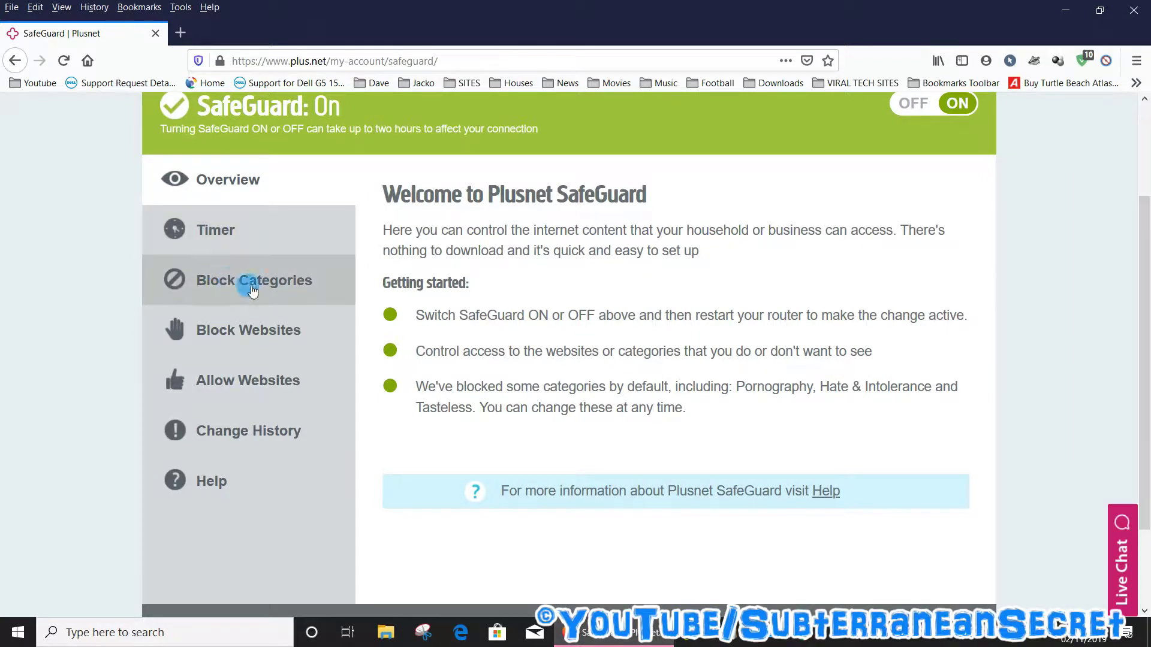
Step: Open Block Categories and mark the Weapons category as Blocked
left_click(228, 283)
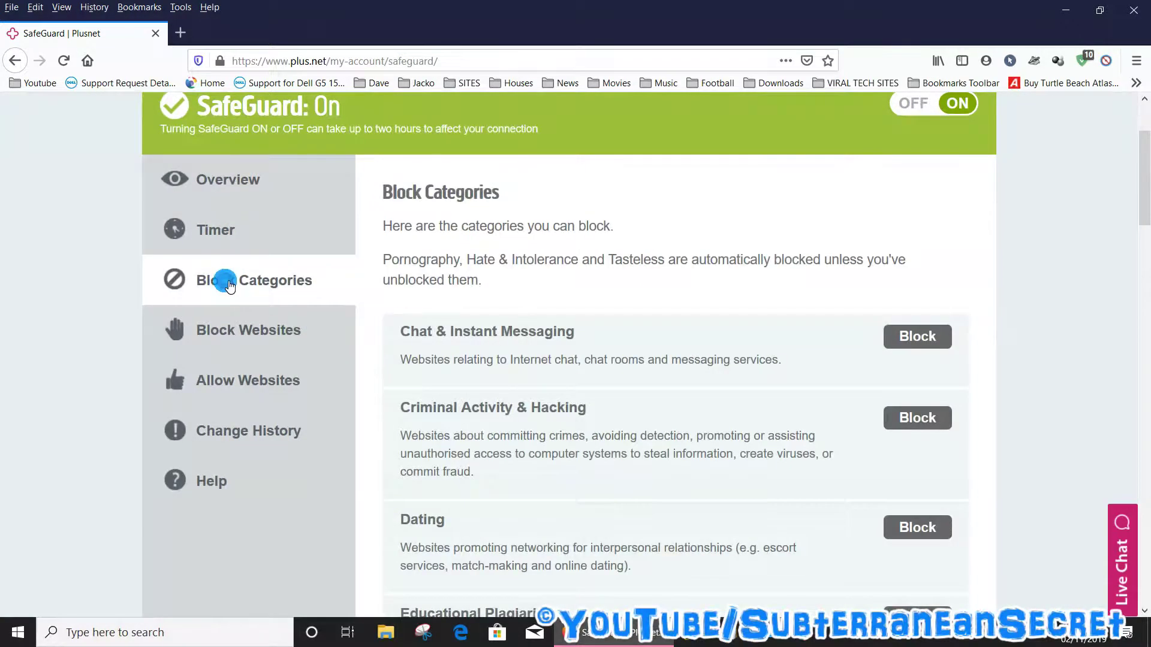
scroll(487, 312, "down", 3)
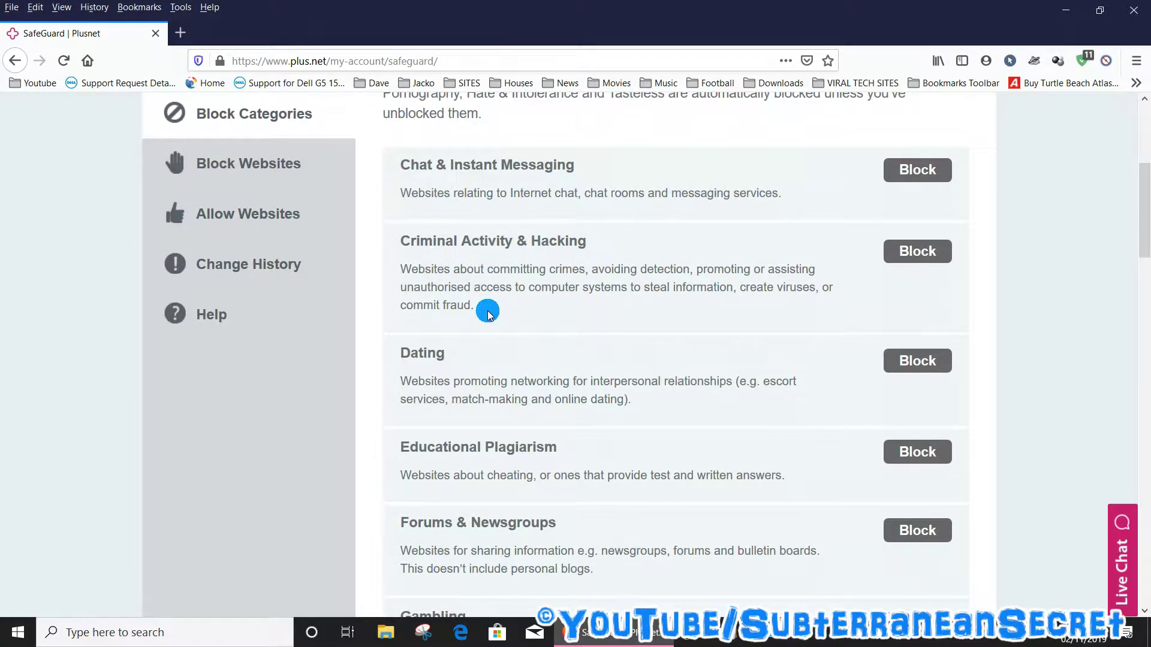
scroll(487, 312, "down", 2)
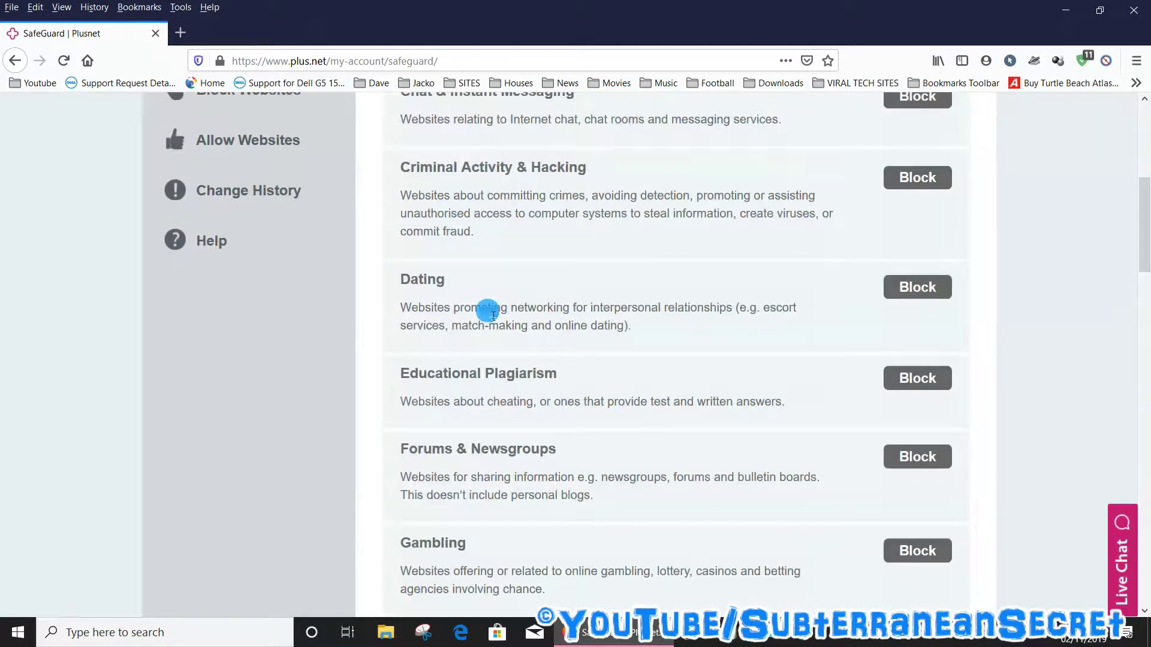
scroll(487, 311, "down", 4)
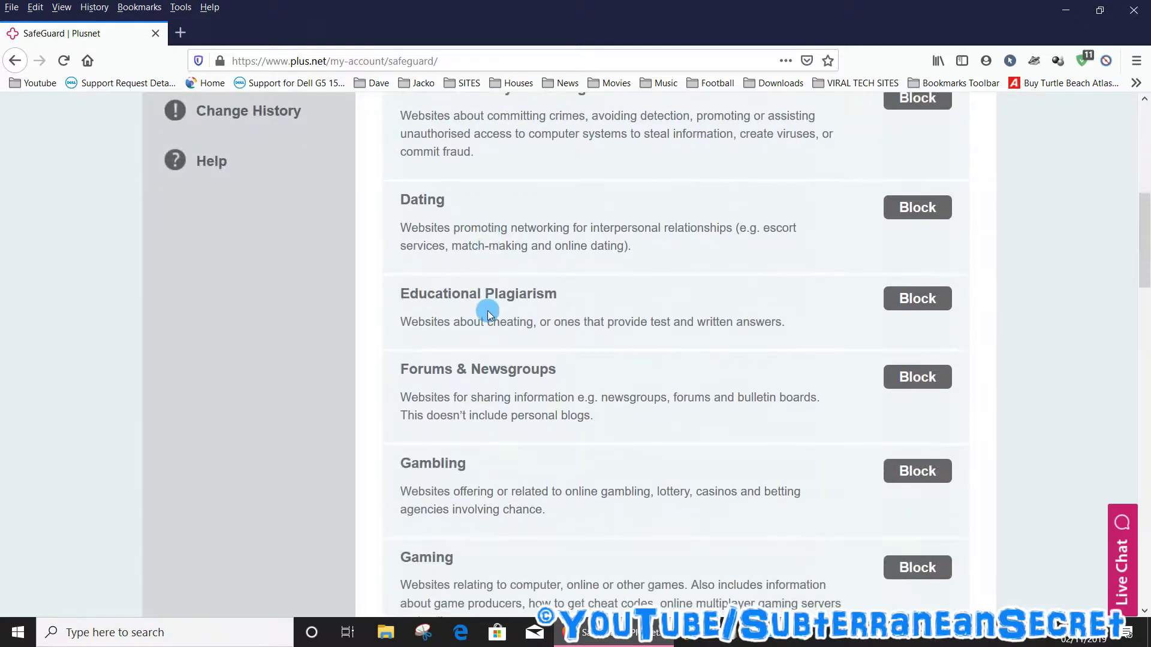
scroll(487, 311, "down", 5)
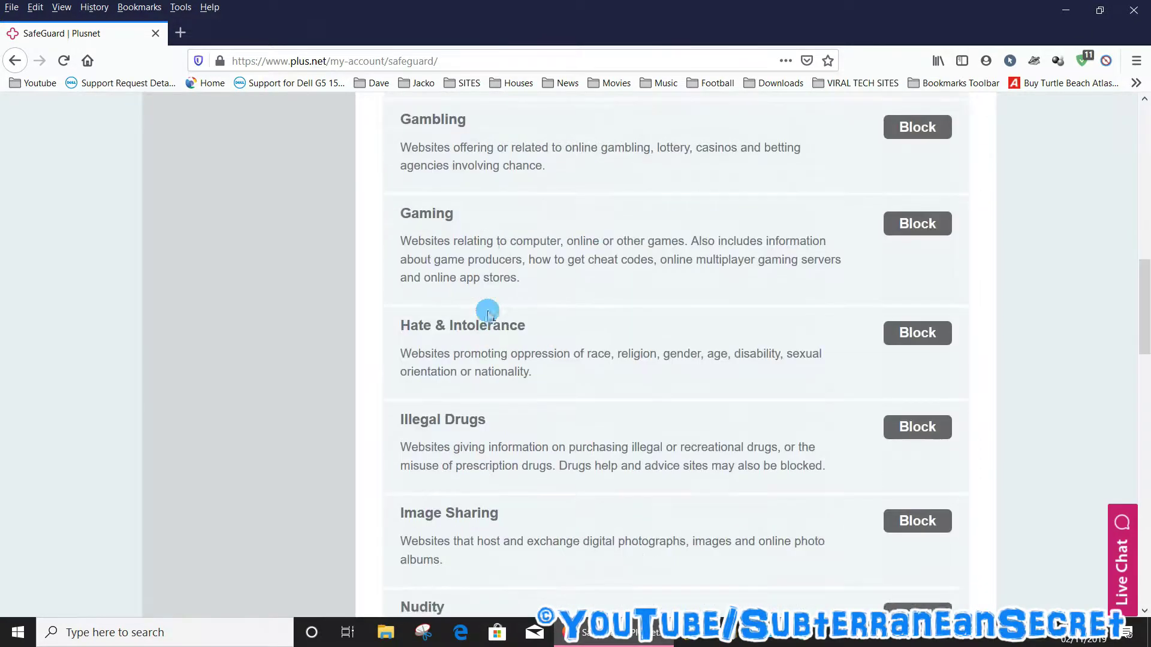
scroll(487, 310, "down", 3)
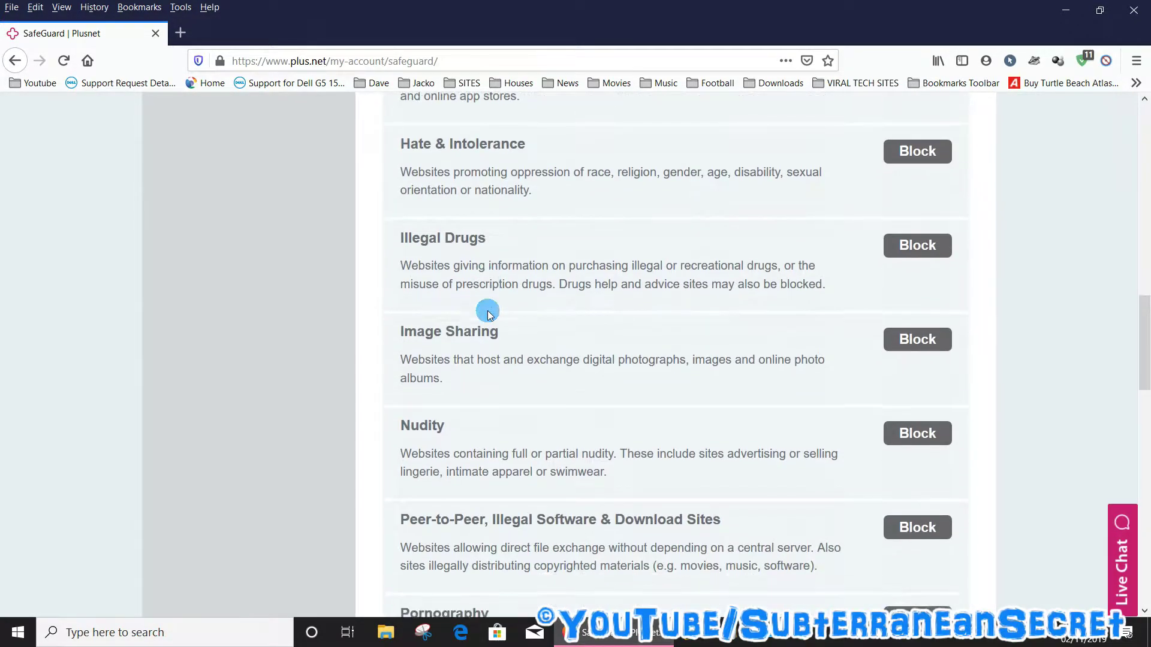
scroll(488, 310, "down", 8)
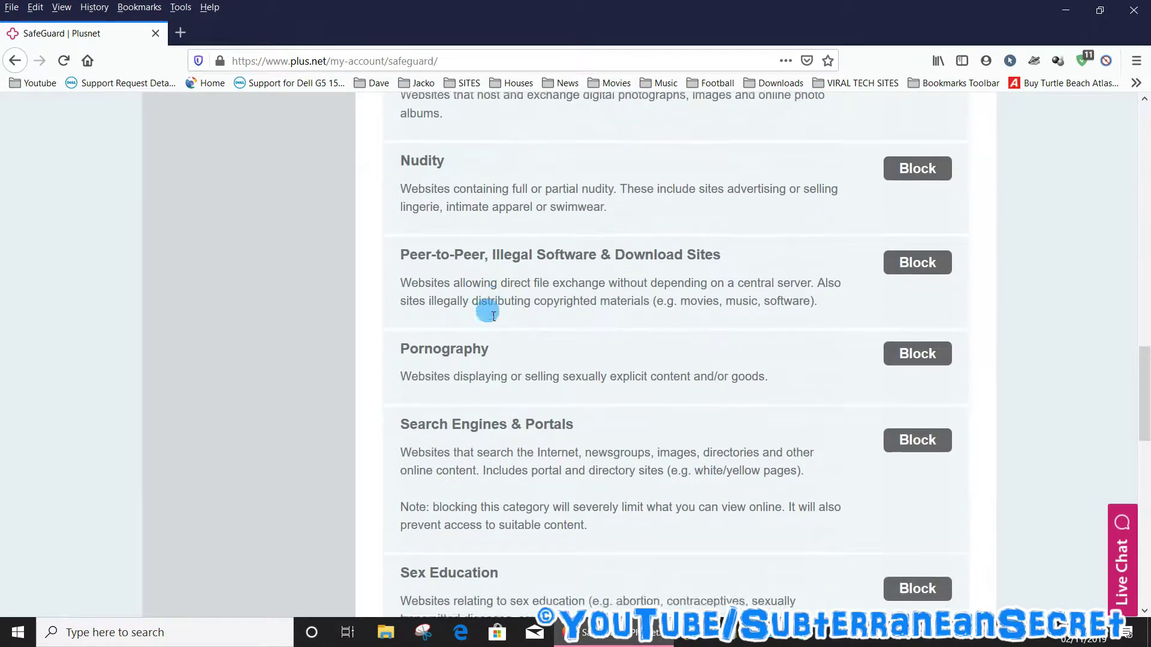
scroll(488, 310, "down", 6)
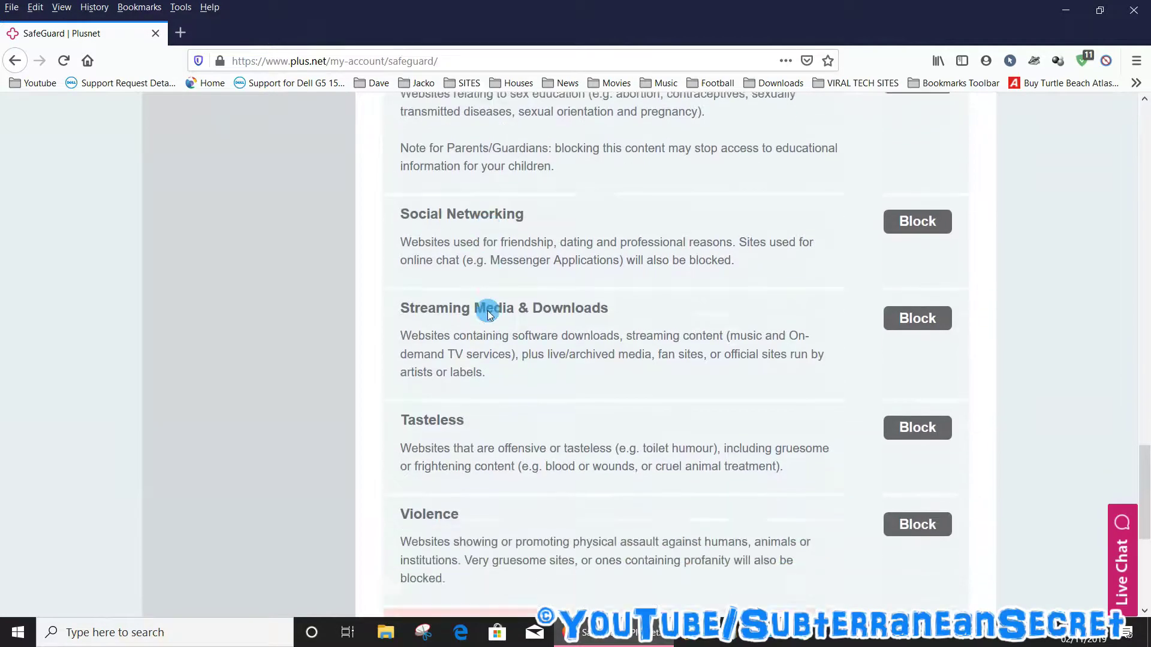
scroll(488, 310, "down", 1)
scroll(489, 312, "up", 3)
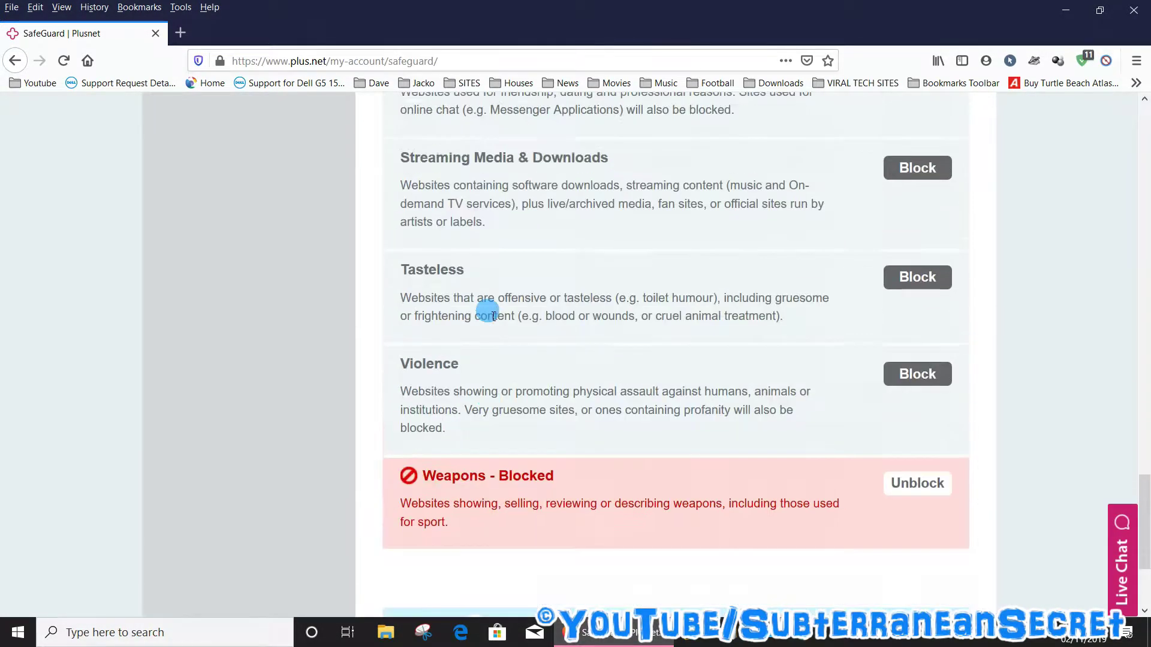
scroll(487, 310, "up", 6)
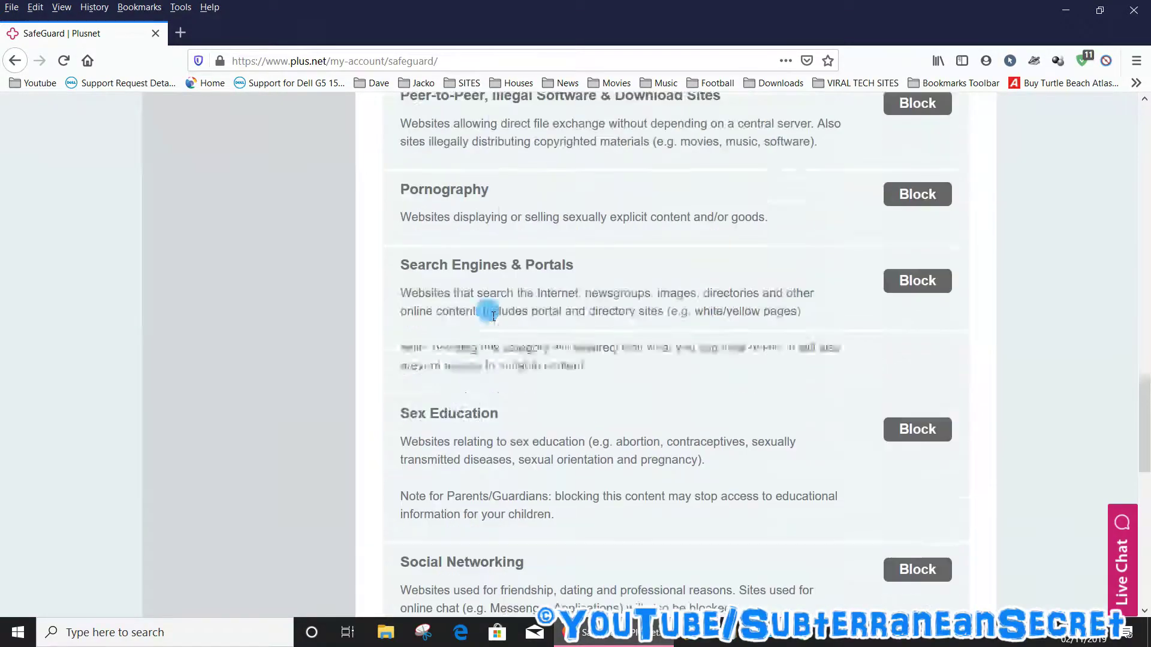
scroll(488, 311, "down", 5)
scroll(504, 320, "down", 1)
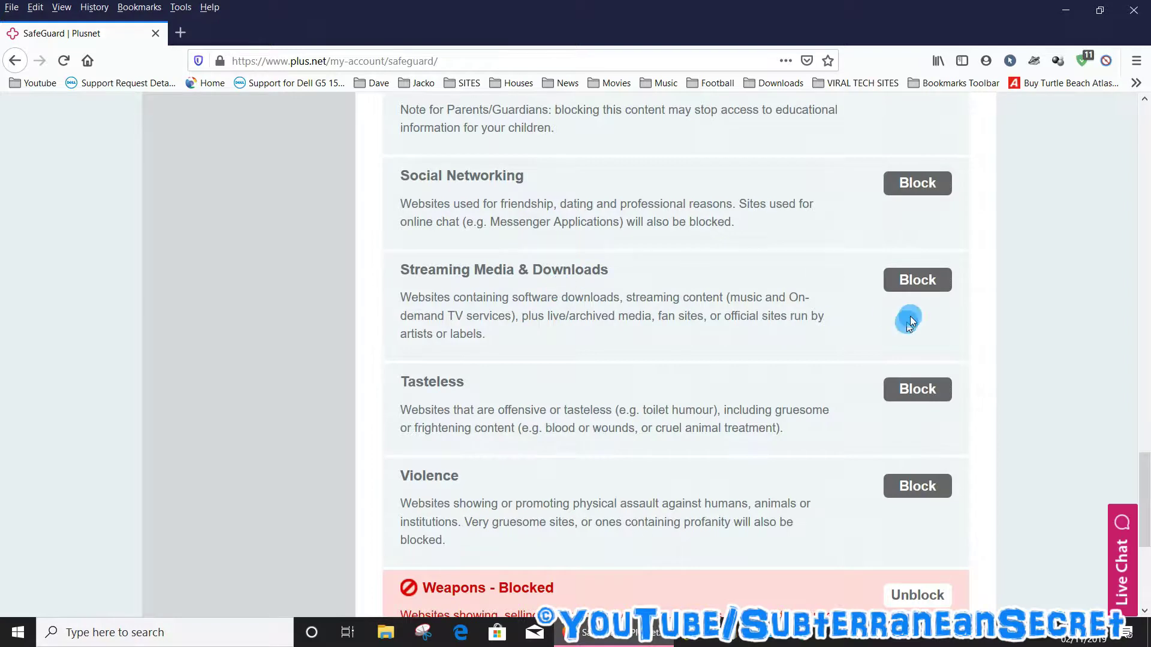
Step: Block the Streaming Media & Downloads category and save the change
left_click(918, 286)
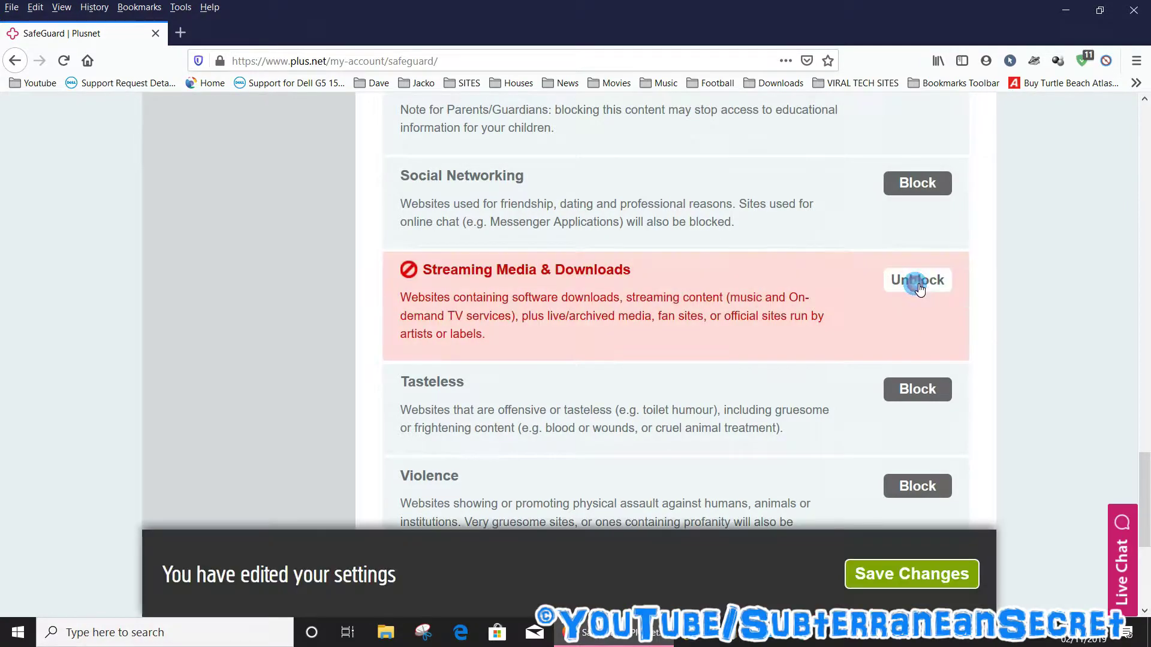
left_click(900, 591)
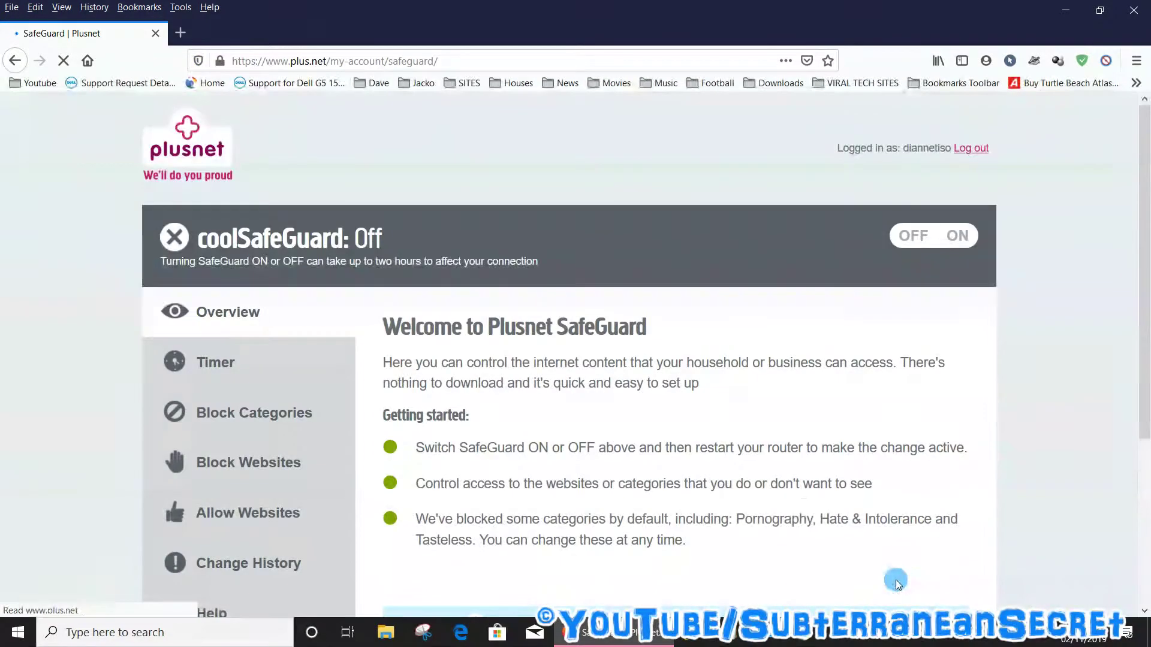
scroll(799, 500, "down", 4)
scroll(796, 502, "up", 5)
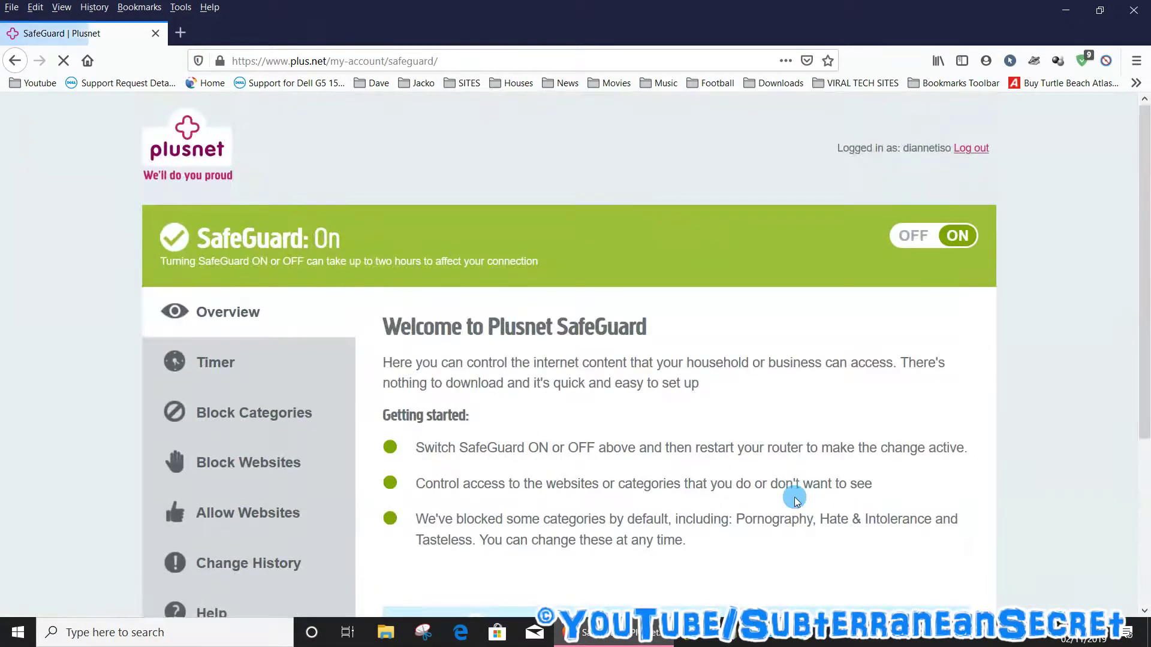
Step: Reopen the category list to confirm both categories are blocked
left_click(264, 324)
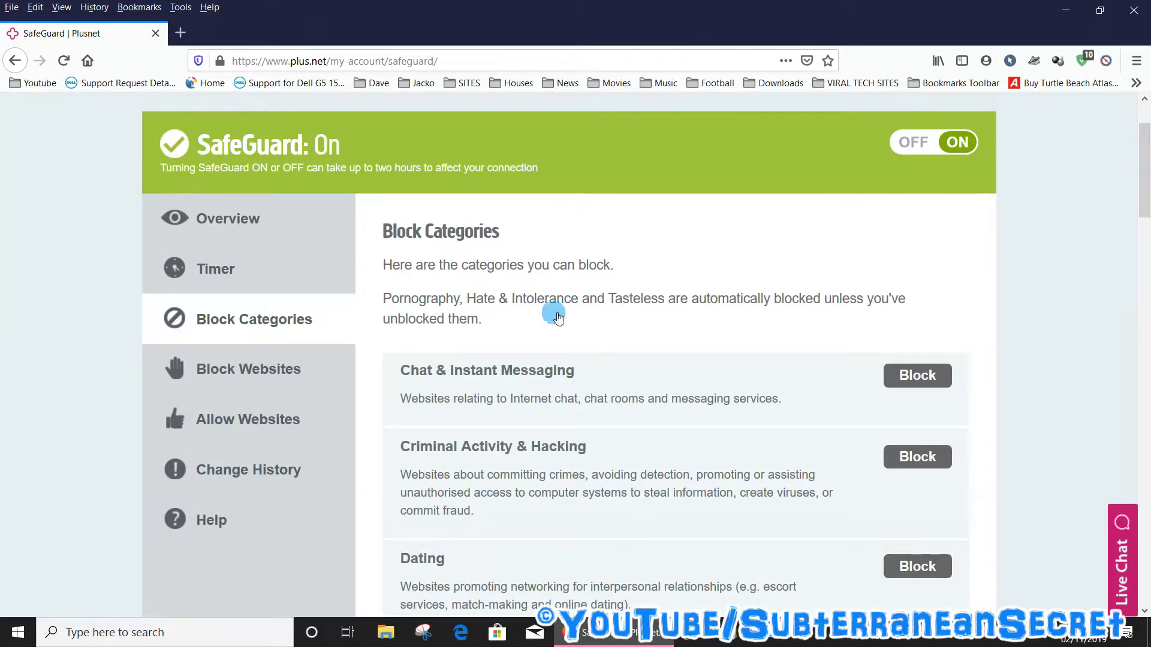
scroll(724, 408, "down", 15)
scroll(724, 408, "down", 12)
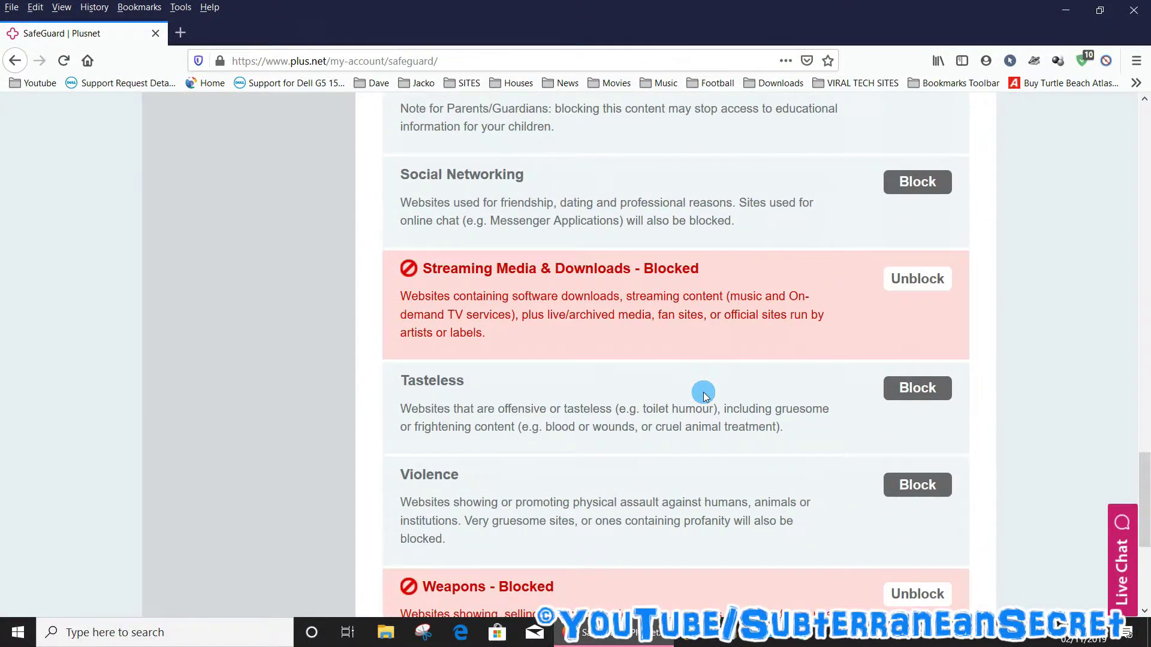
scroll(699, 390, "down", 4)
scroll(703, 346, "up", 8)
scroll(705, 352, "up", 20)
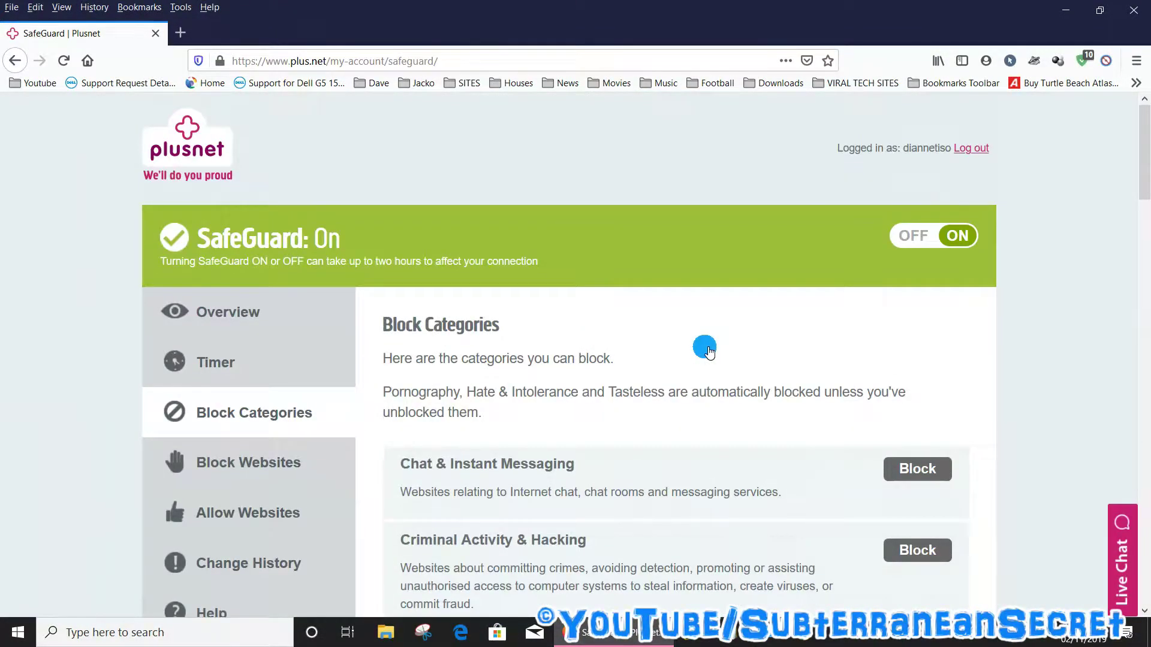
scroll(705, 348, "down", 3)
Step: Look through the Block Websites and Allow Websites panels, then view the Timer settings
left_click(235, 326)
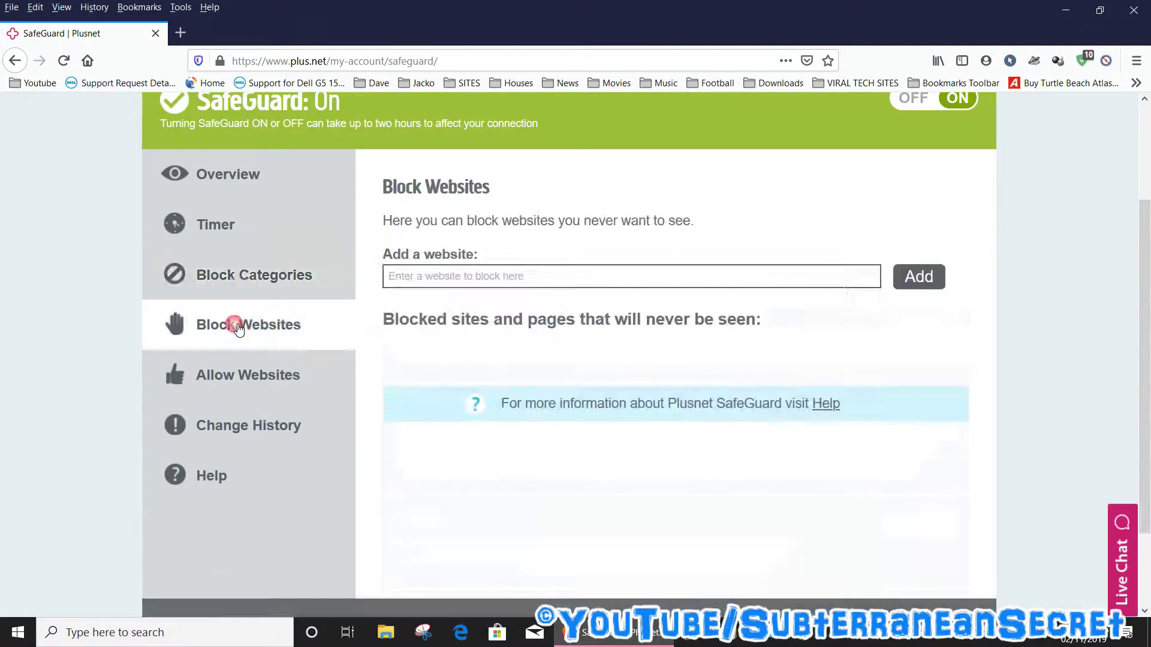
left_click(420, 288)
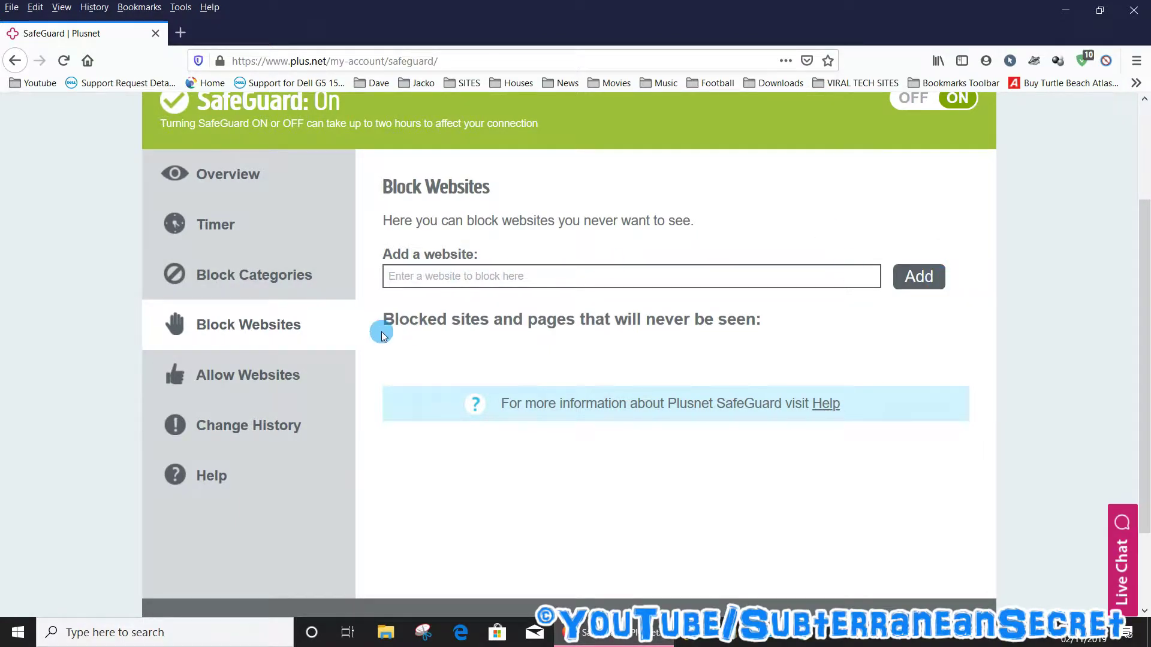
left_click(267, 374)
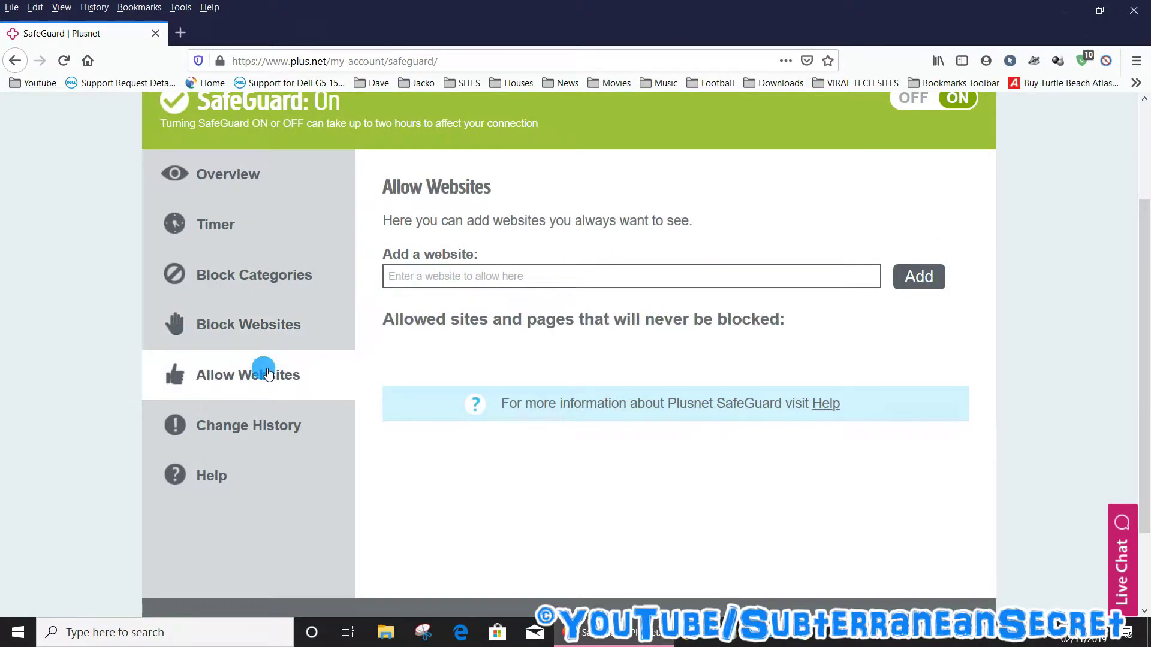
left_click(432, 277)
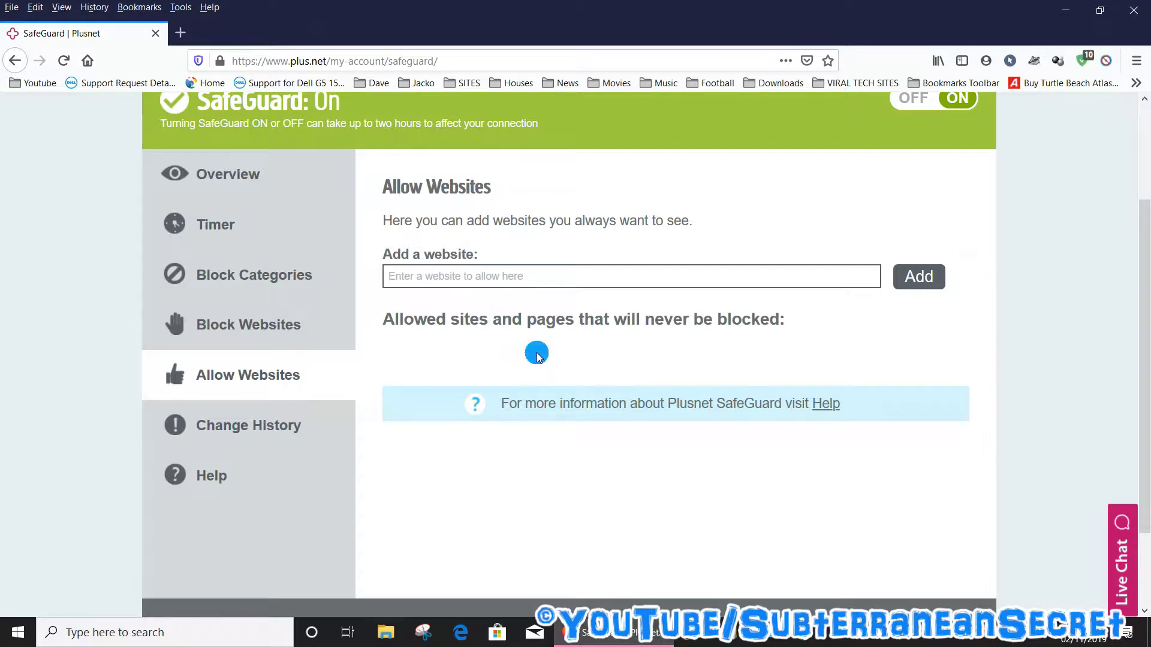
left_click(211, 226)
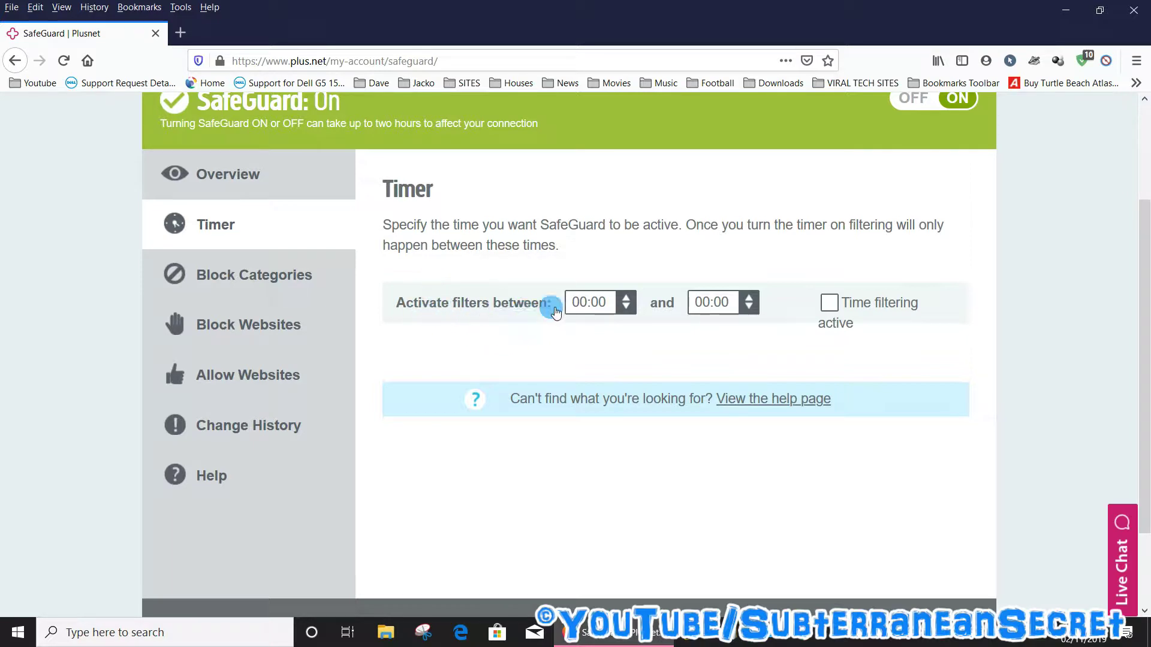
scroll(630, 336, "up", 3)
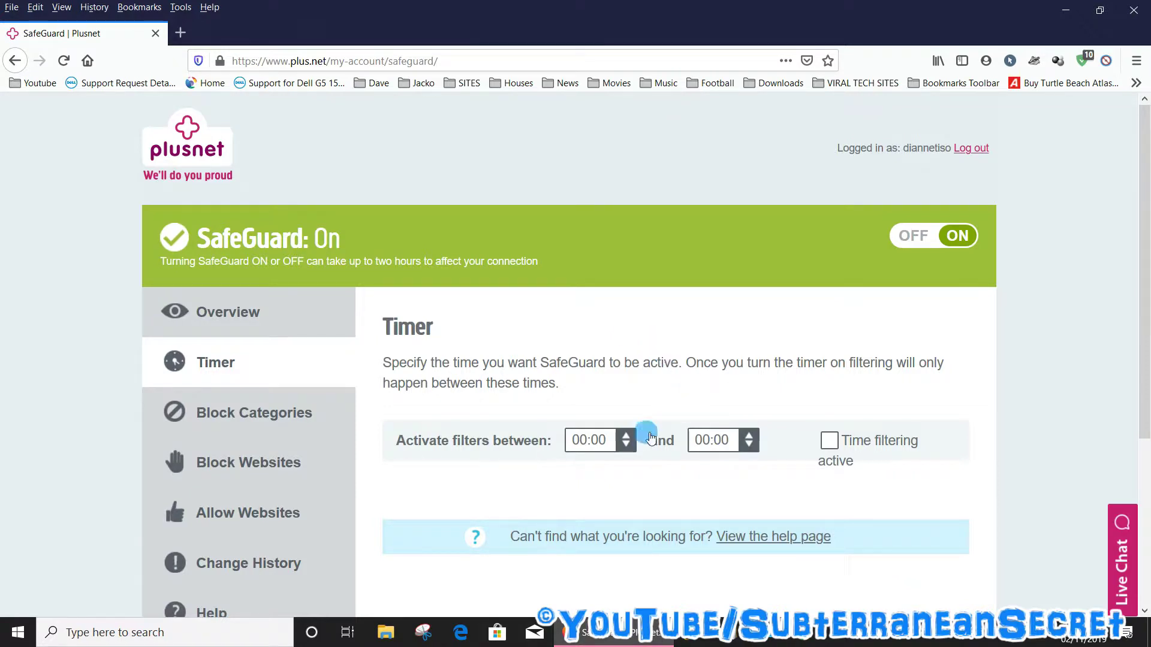
Step: From the Overview page, turn SafeGuard OFF and save so it reads SafeGuard: Off
left_click(279, 321)
scroll(580, 410, "down", 4)
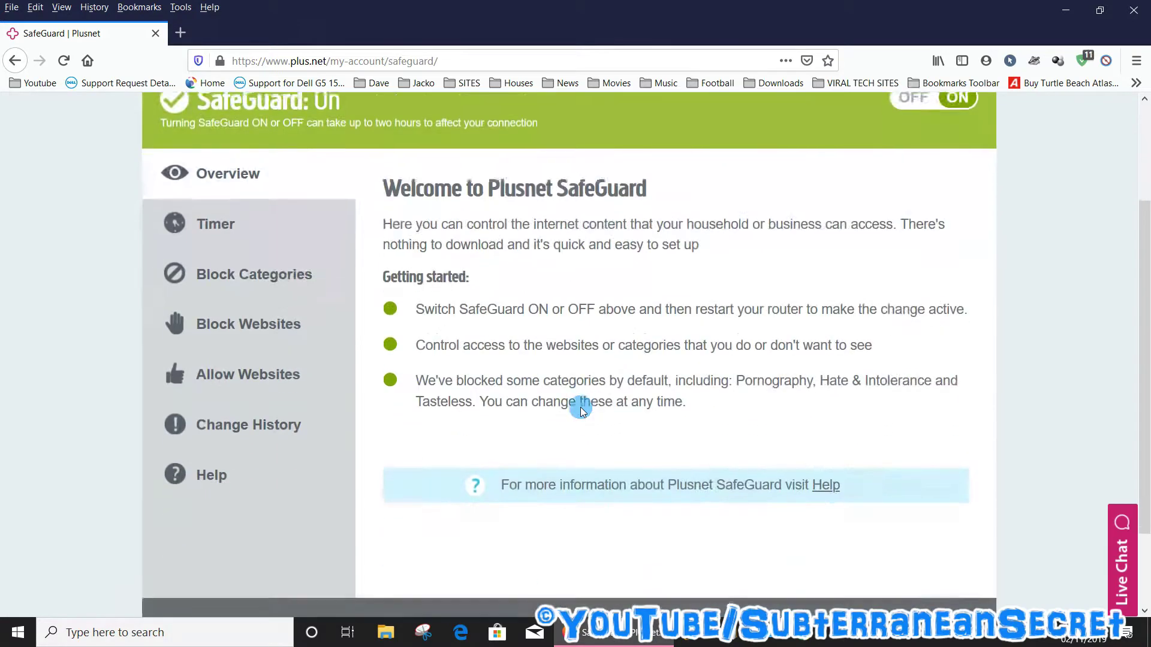
scroll(894, 249, "up", 3)
left_click(916, 200)
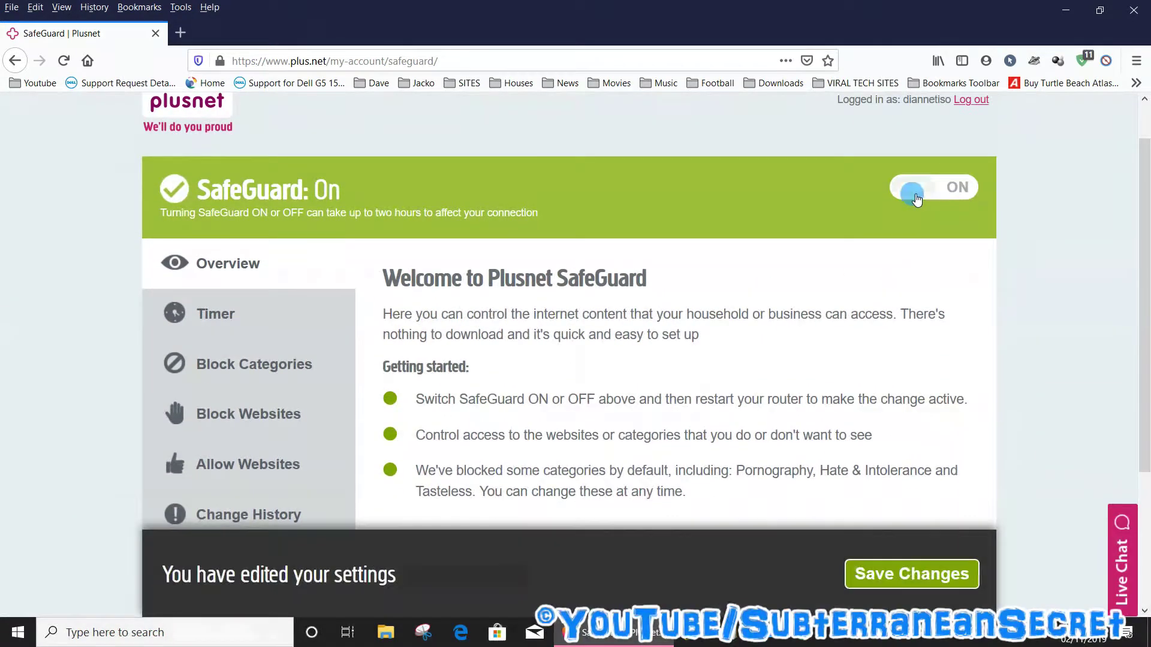
left_click(906, 575)
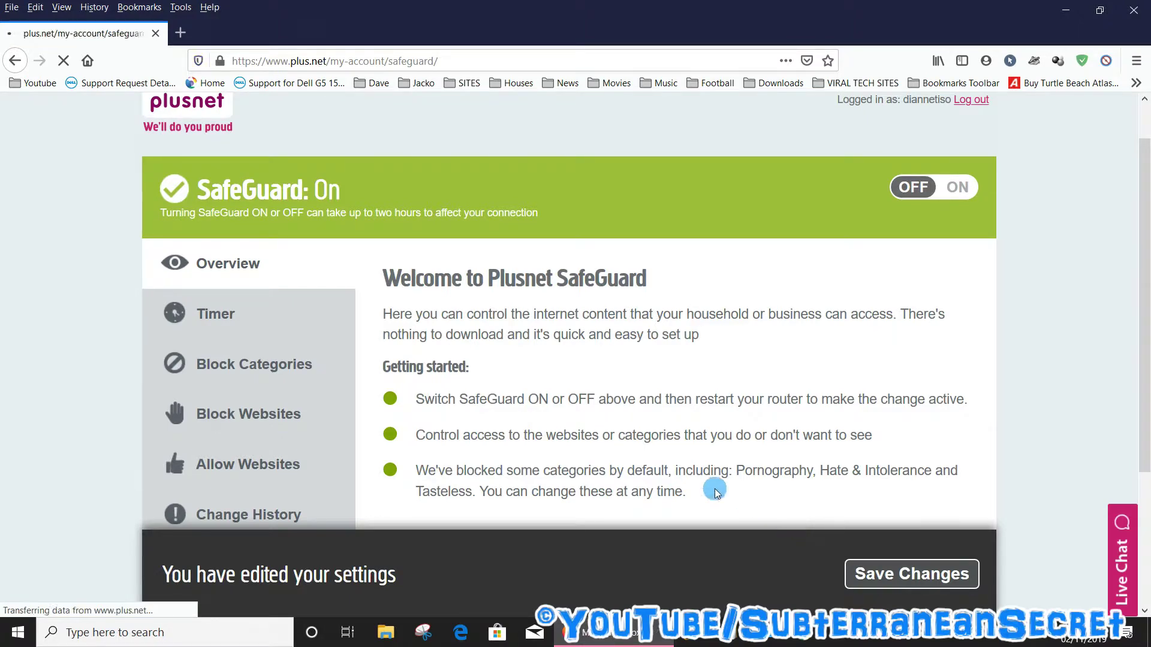
scroll(582, 448, "down", 3)
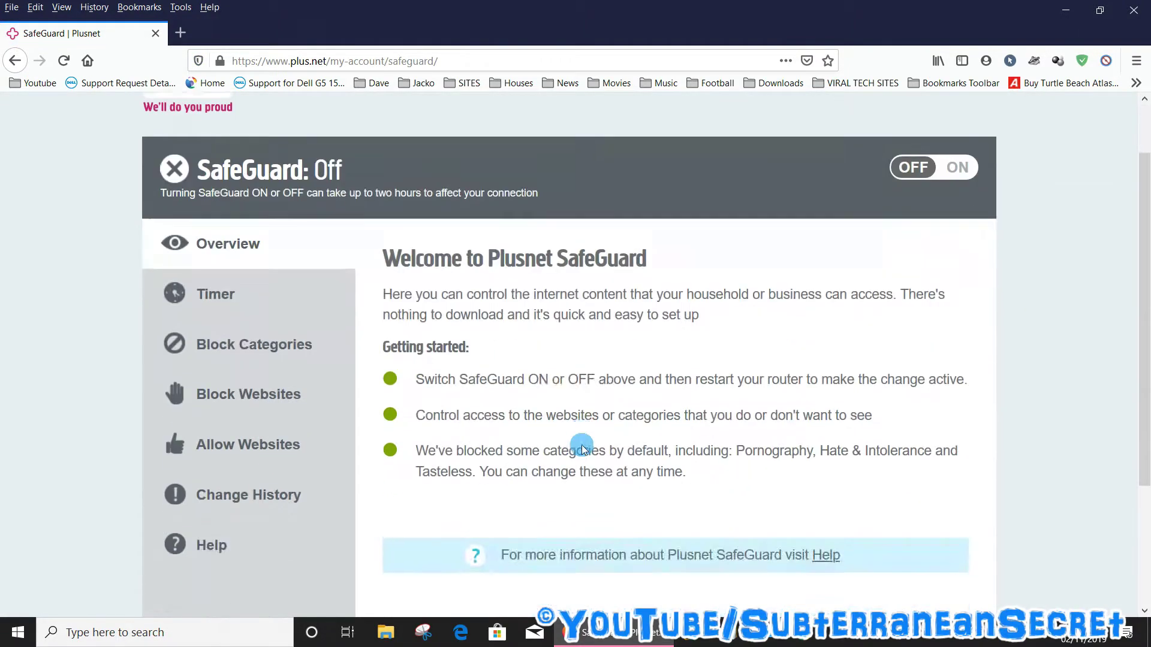